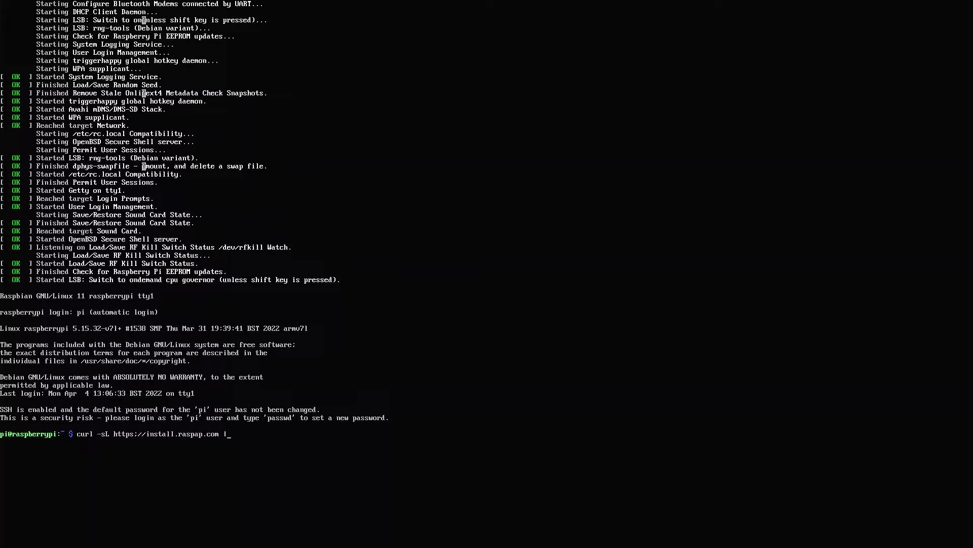
Rerun the RaspAP installer command from the shell history
key("Return")
key("Up")
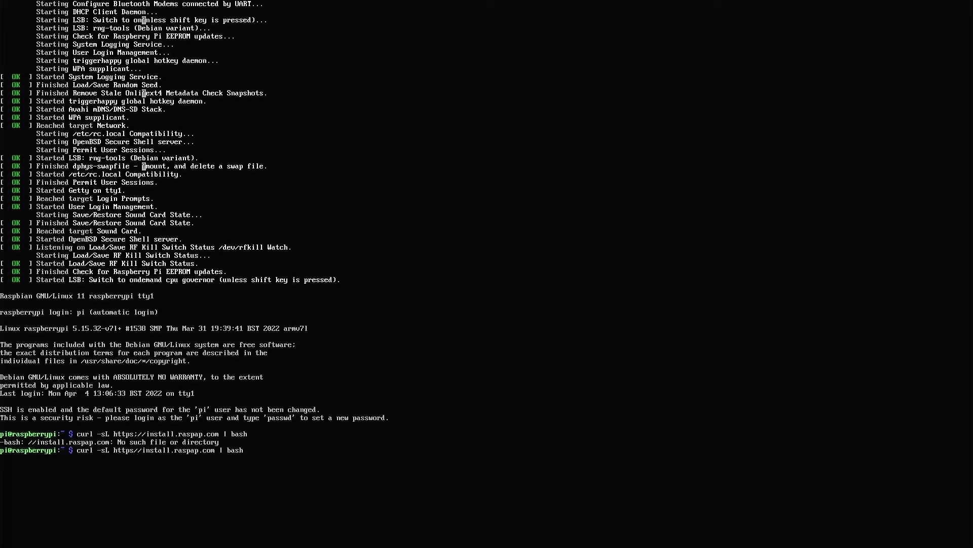
key("Return")
Answer y to the lighttpd and Complete installation prompts
type("y")
key("Return")
type("y")
key("Return")
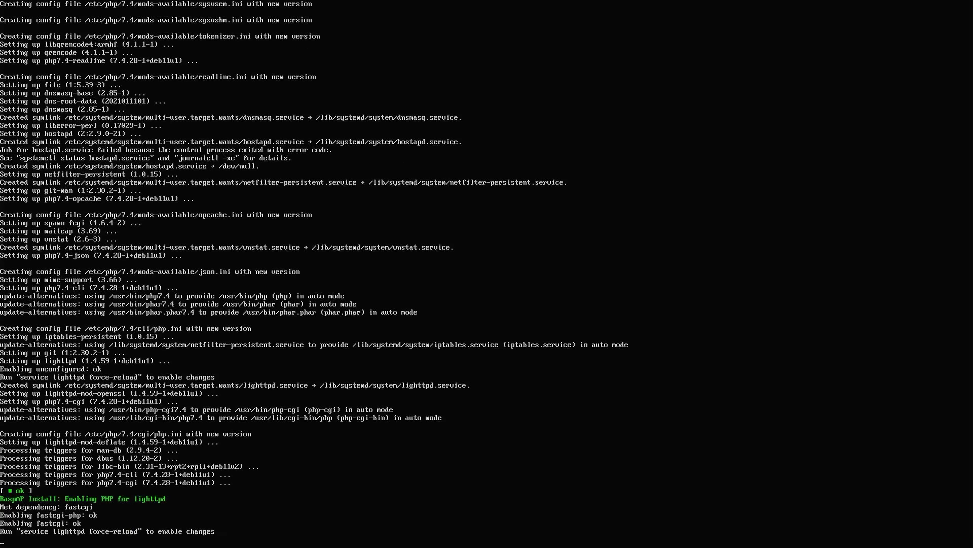
Enable HttpOnly session cookies and the RaspAP control service
type("y")
key("Return")
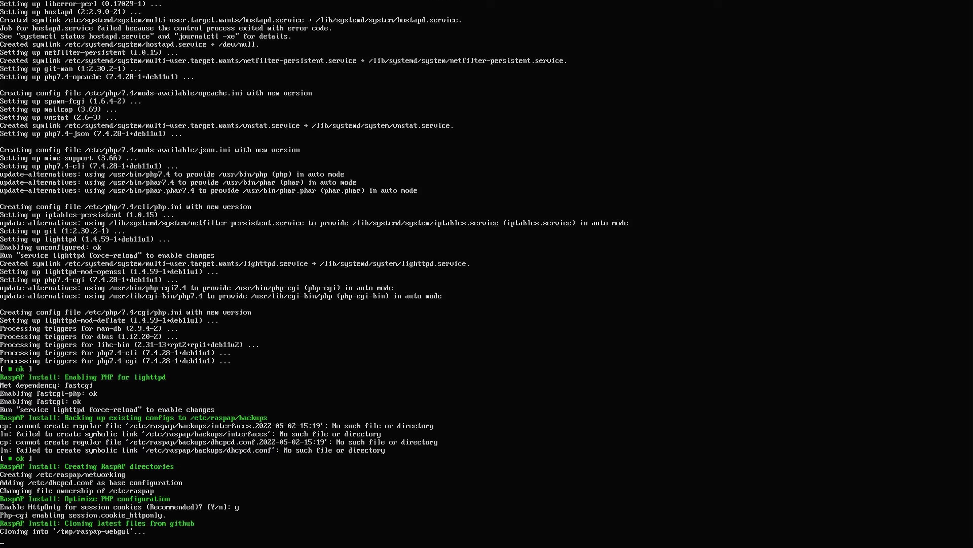
type("y")
key("Return")
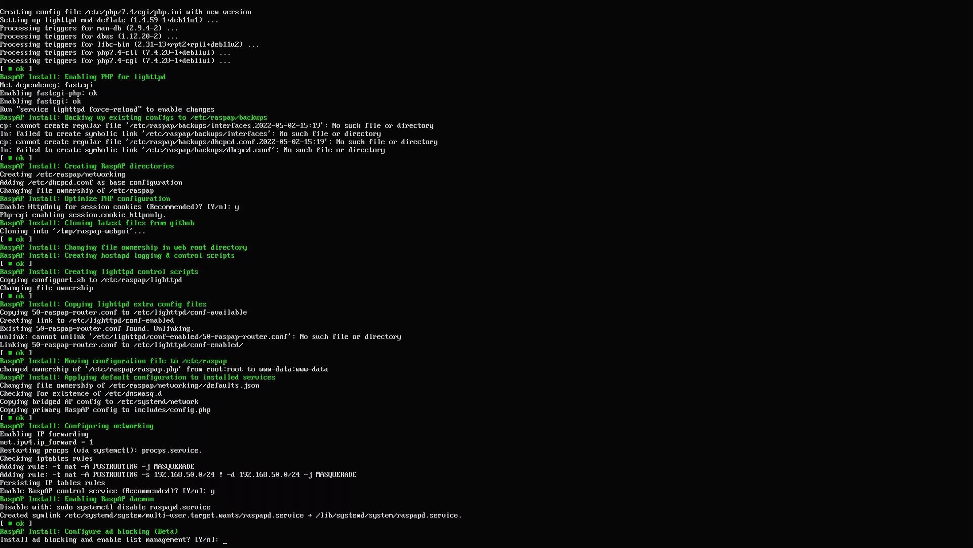
Accept ad blocking, OpenVPN and WireGuard support, then reboot the Pi
type("y")
key("Return")
type("y")
key("Return")
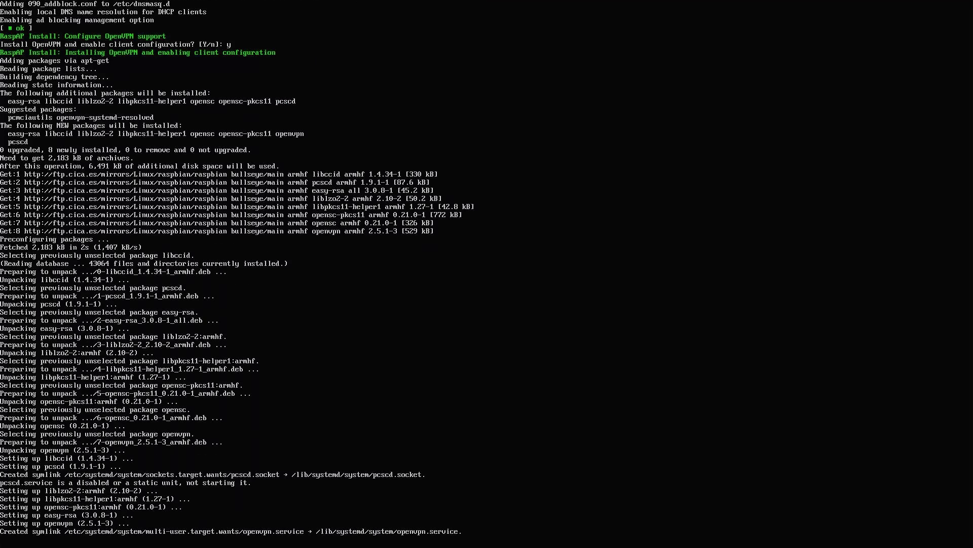
type("y")
key("Return")
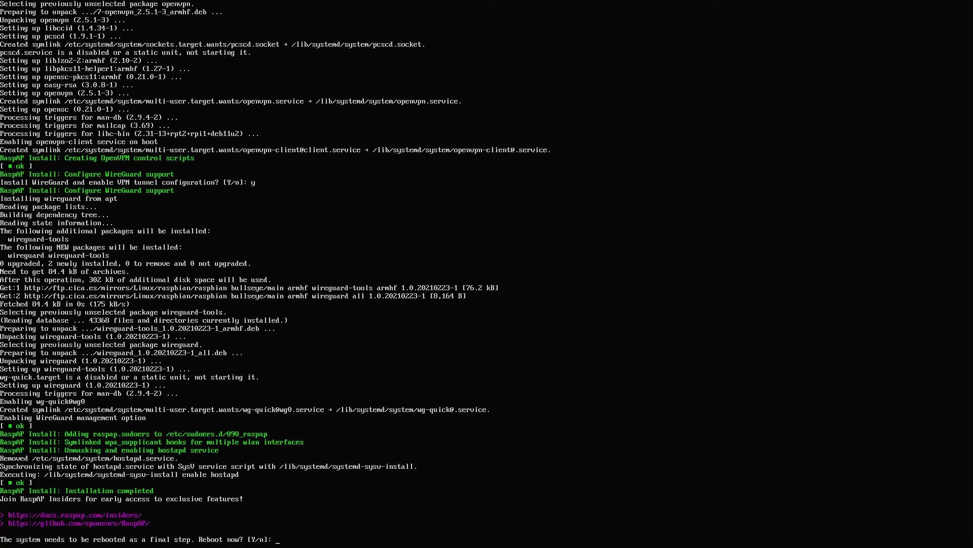
type("y")
key("Return")
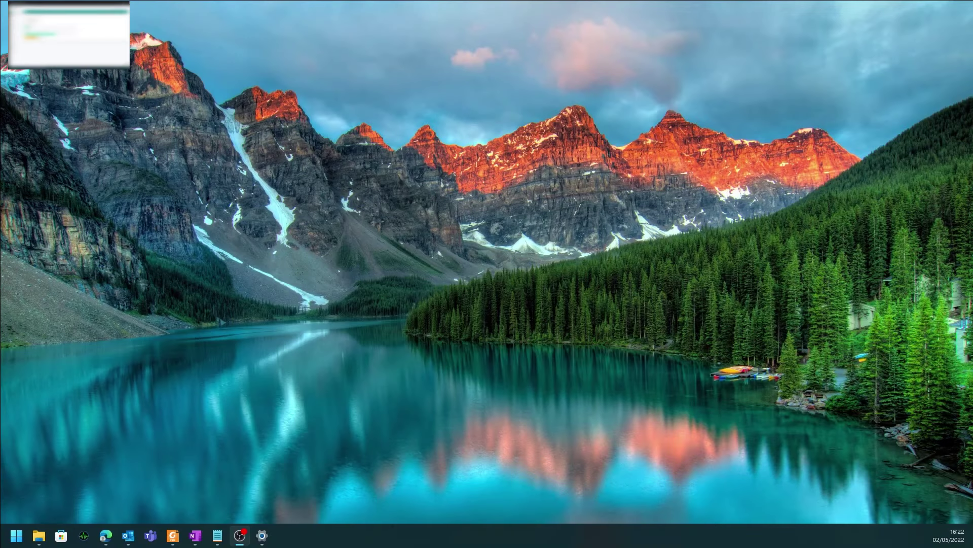
In Windows Wi-Fi settings, select the raspi-webgui network and start connecting
left_click(262, 534)
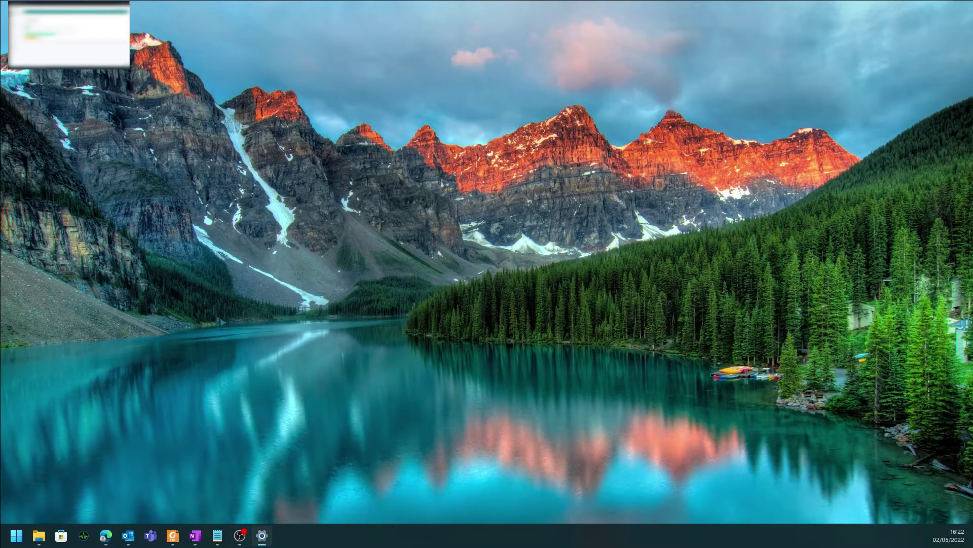
left_click(547, 132)
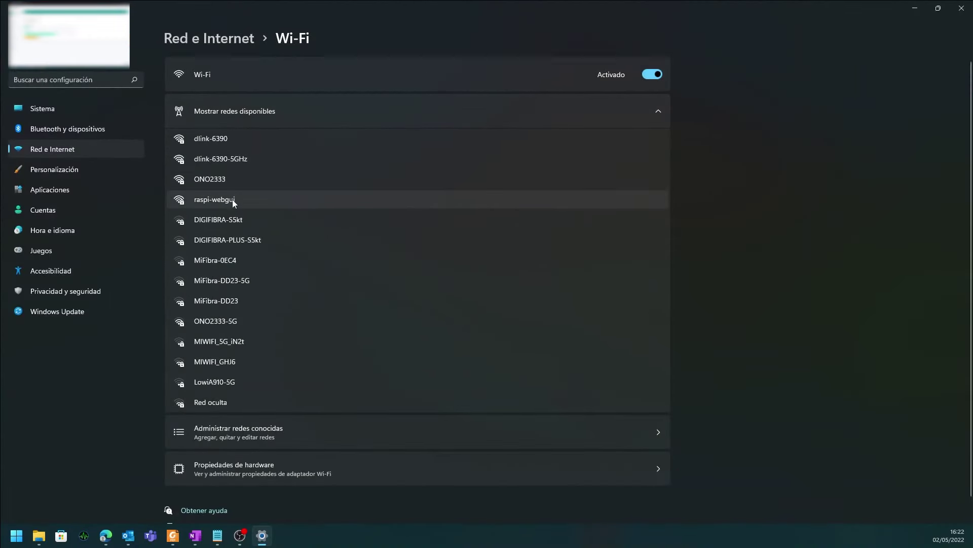
left_click(233, 199)
left_click(618, 243)
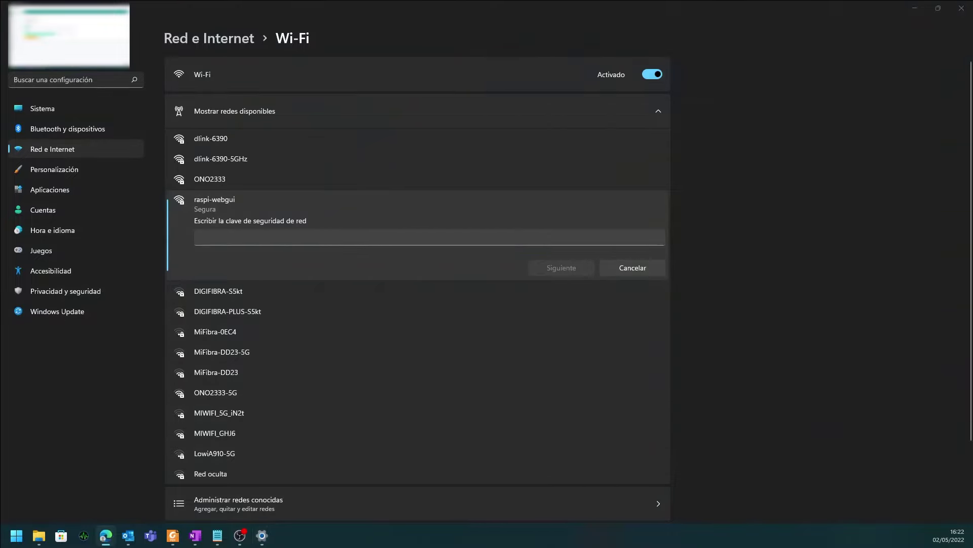
Enter the raspi-webgui network key
left_click(358, 238)
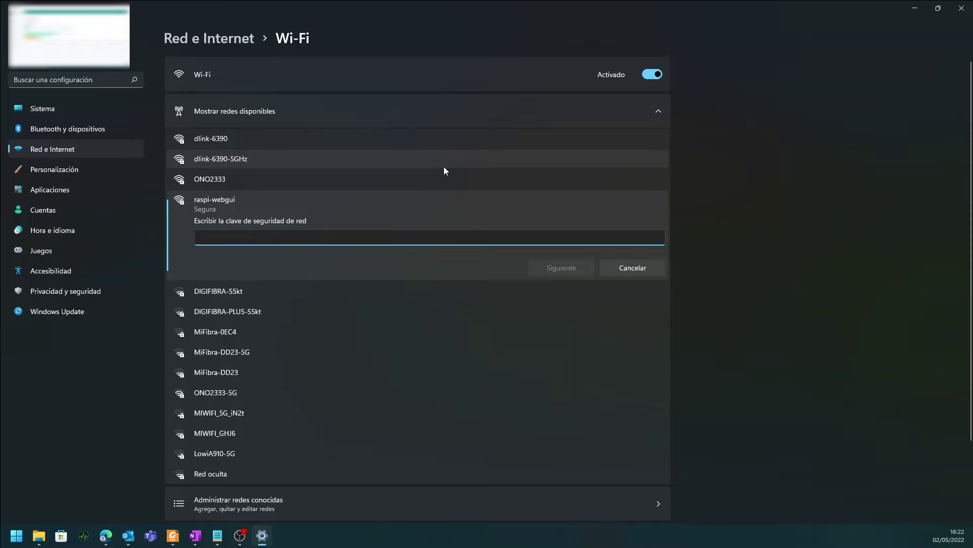
type("1")
type("admin")
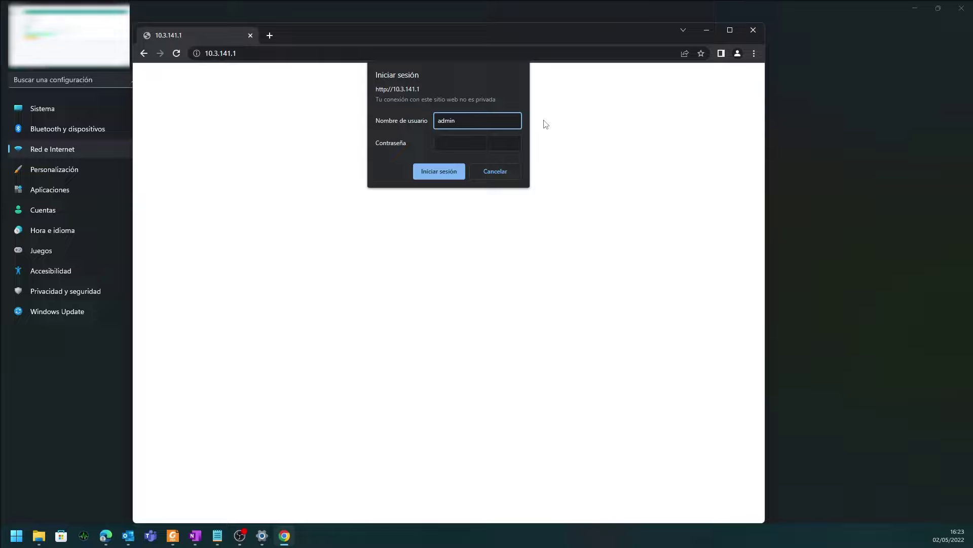
Sign in to RaspAP with the admin password and save it in the browser
left_click(505, 149)
type("secret")
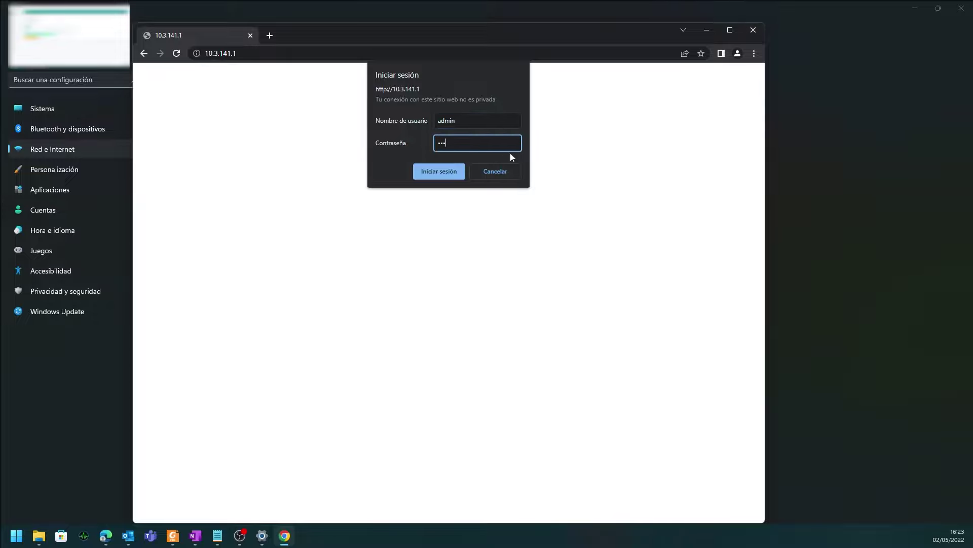
left_click(431, 175)
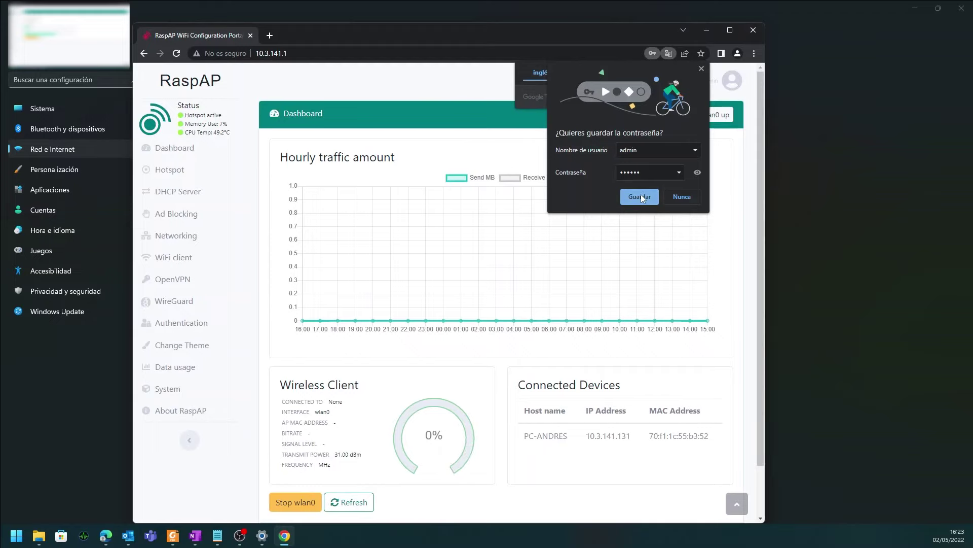
left_click(640, 196)
Dismiss the translation offer, maximize Chrome and refresh the dashboard status
left_click(162, 95)
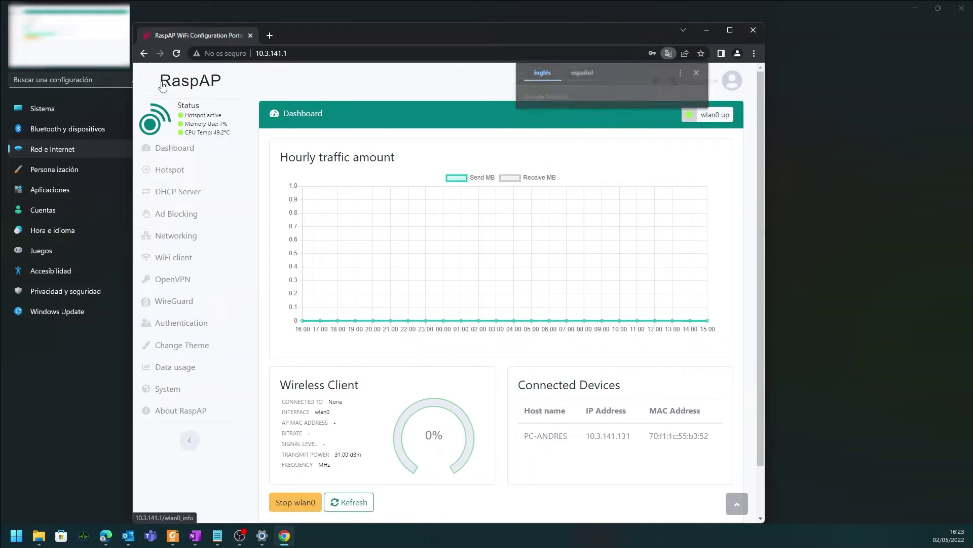
left_click_drag(333, 42, 387, 31)
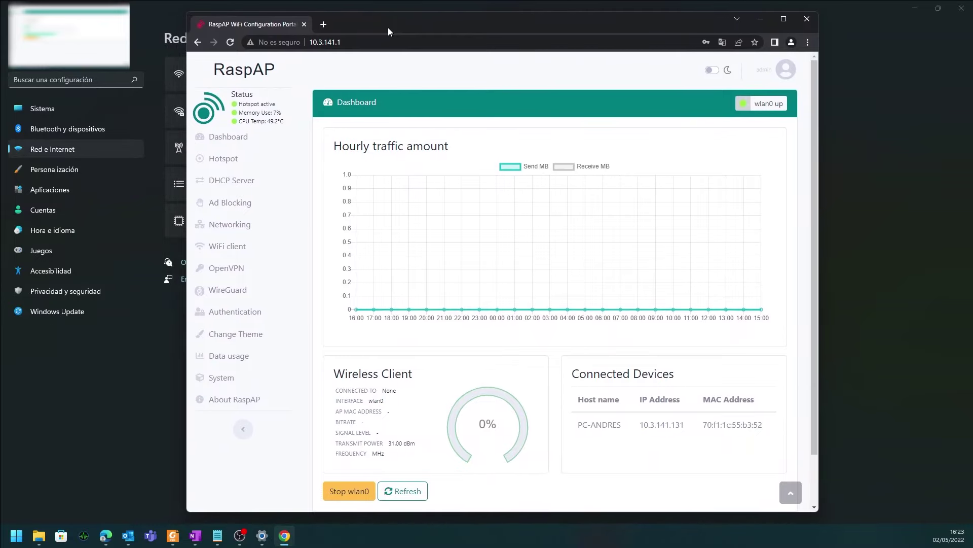
left_click(785, 19)
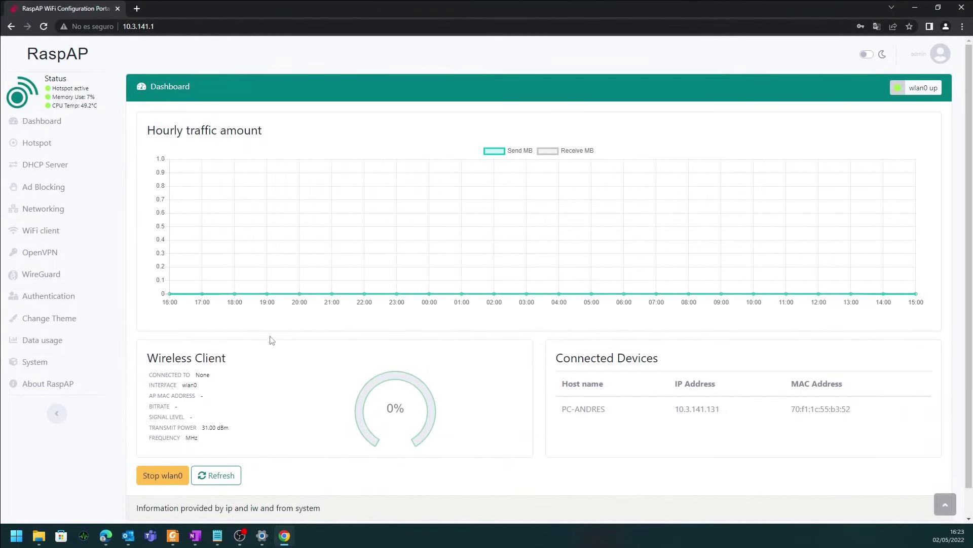
scroll(624, 354, "down", 1)
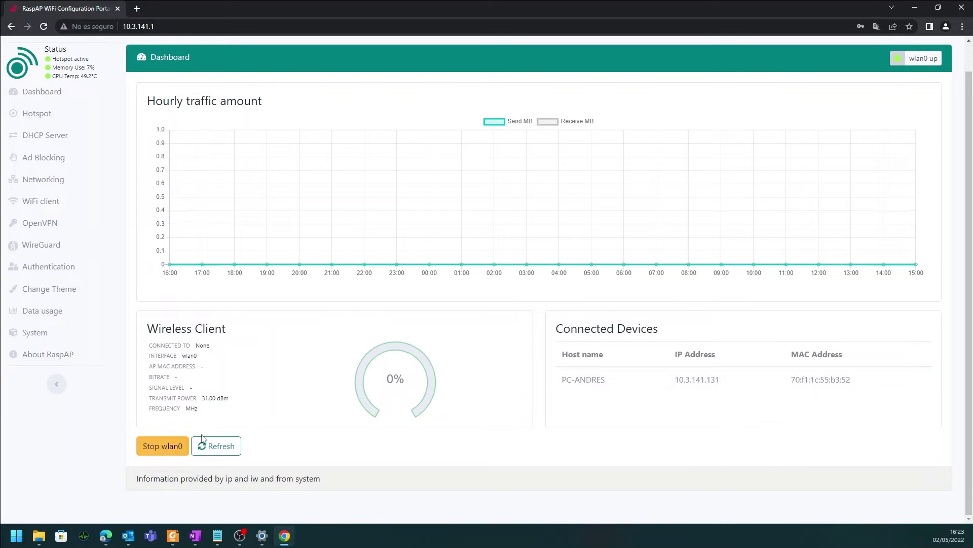
left_click(169, 446)
scroll(152, 335, "up", 1)
Rename the hotspot SSID to RaspberryPi AP and save it
left_click(38, 143)
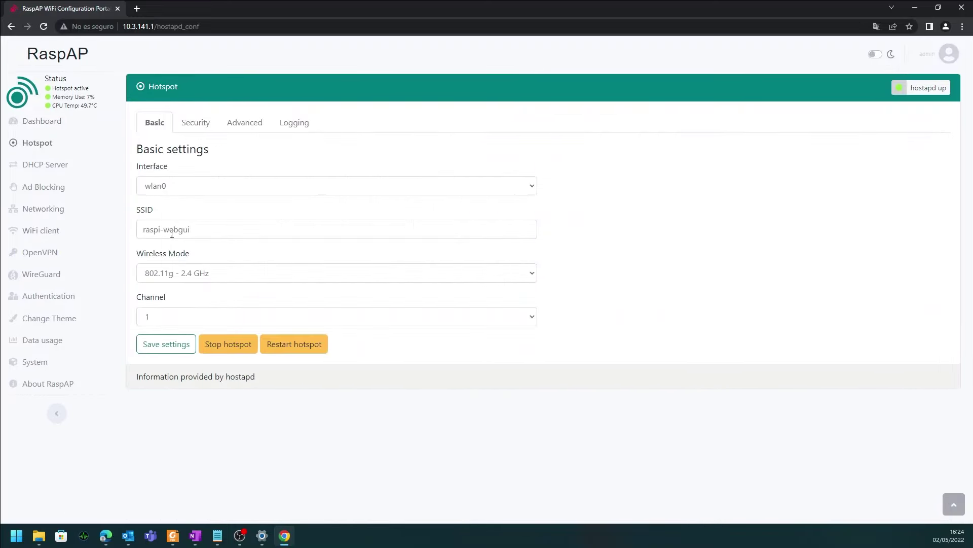
left_click_drag(211, 230, 70, 239)
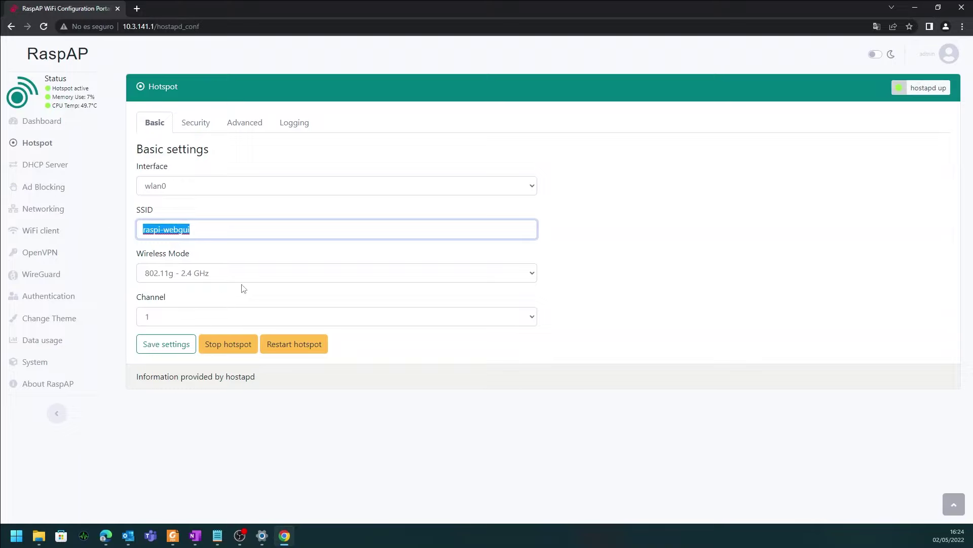
type("P")
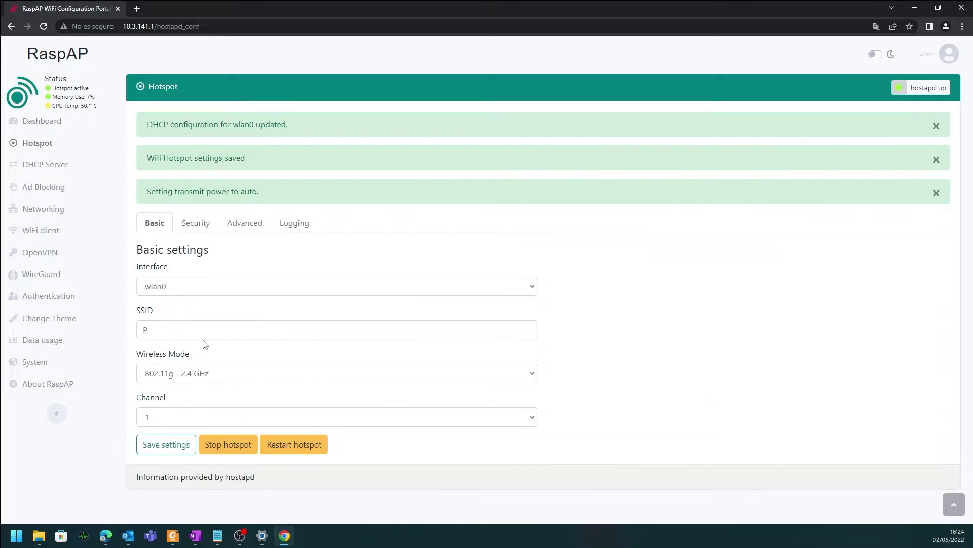
left_click(204, 335)
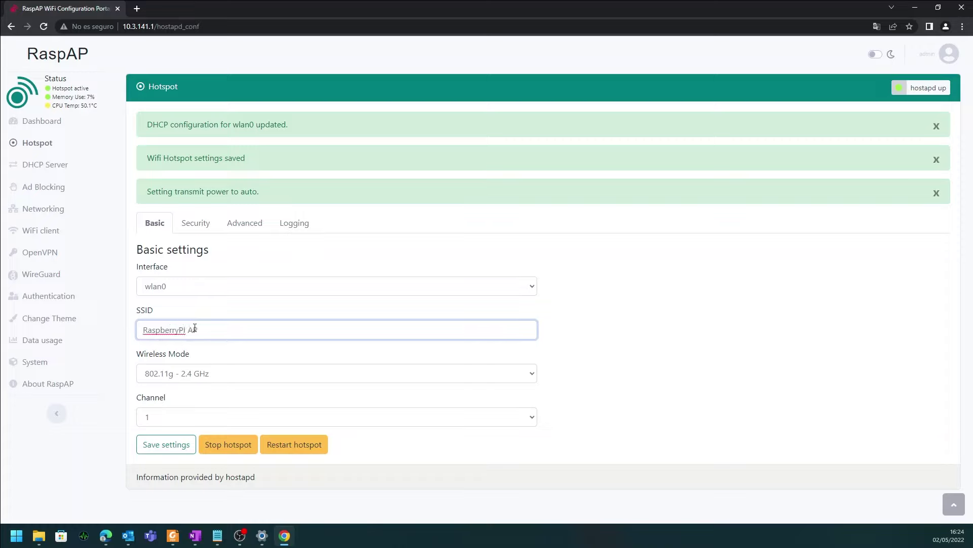
key("BackSpace")
left_click(175, 444)
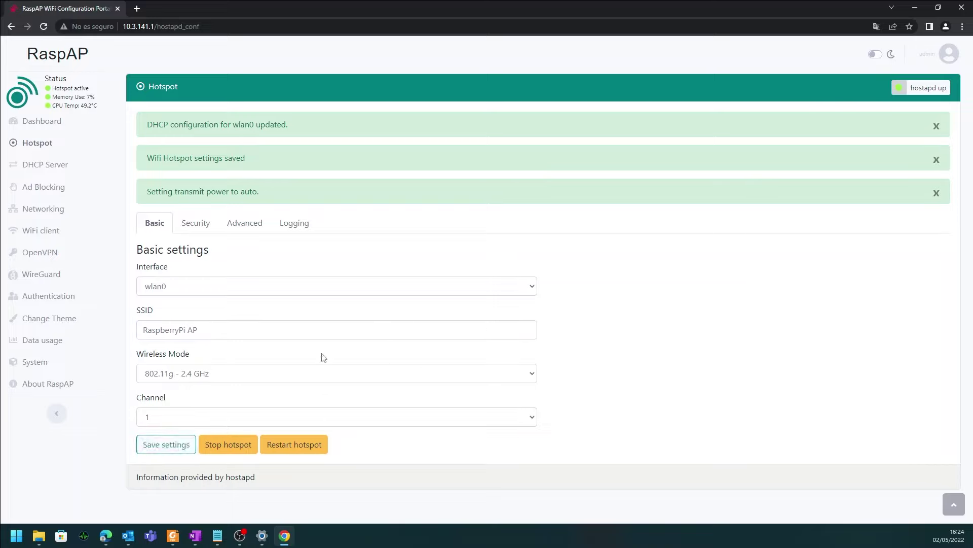
Switch the hotspot to 802.11a - 5 GHz on channel 36 and save
left_click(251, 374)
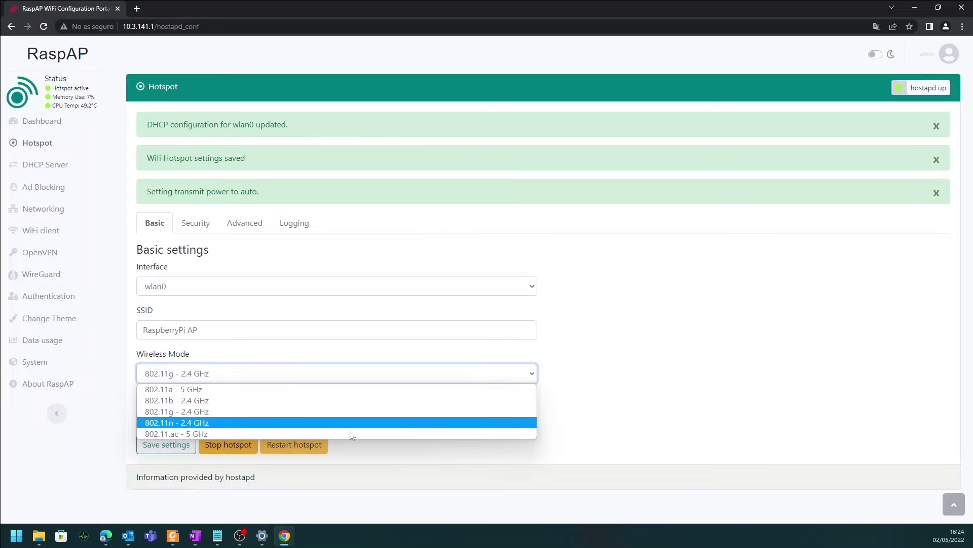
left_click(564, 434)
left_click(525, 382)
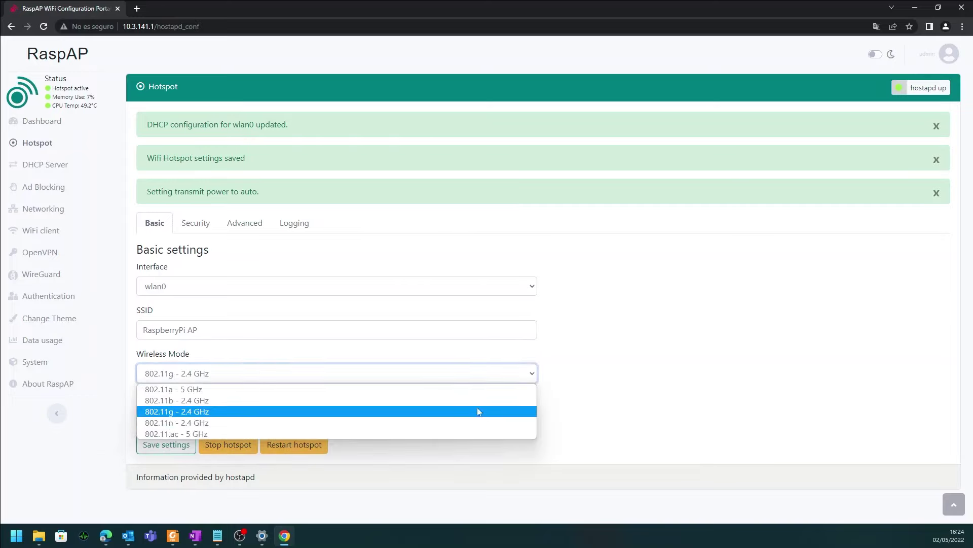
left_click(444, 397)
left_click(227, 419)
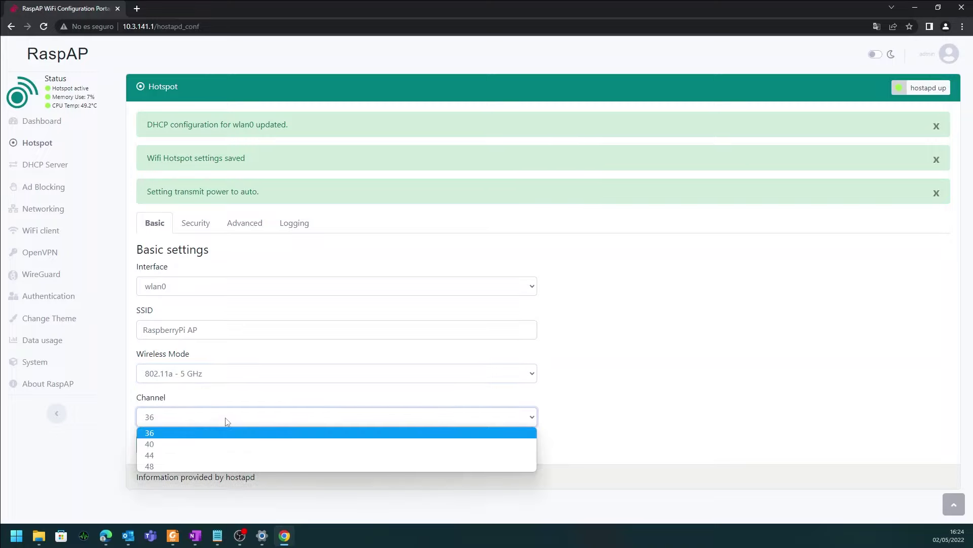
left_click(227, 419)
left_click(163, 449)
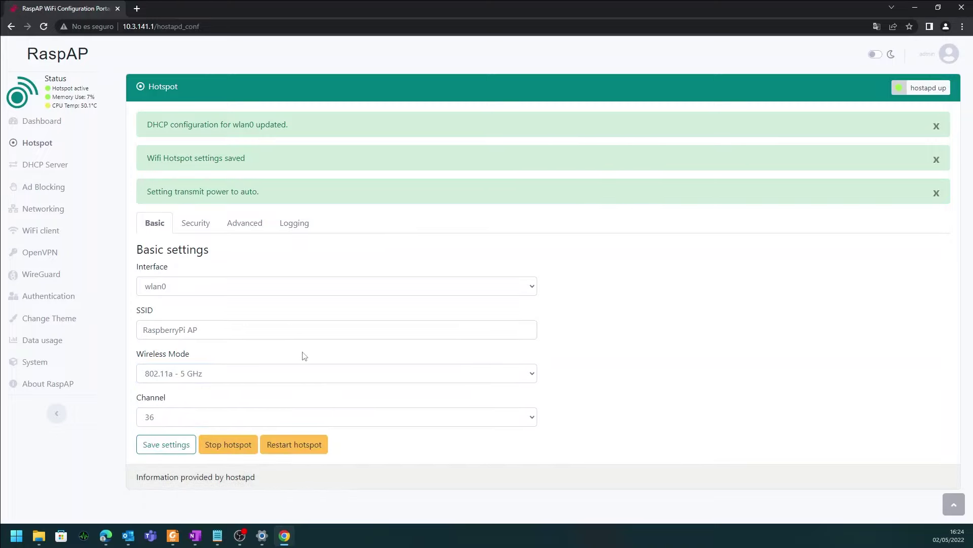
Keep WPA2 security with CCMP encryption, then view the advanced hotspot settings
left_click(190, 228)
left_click(210, 289)
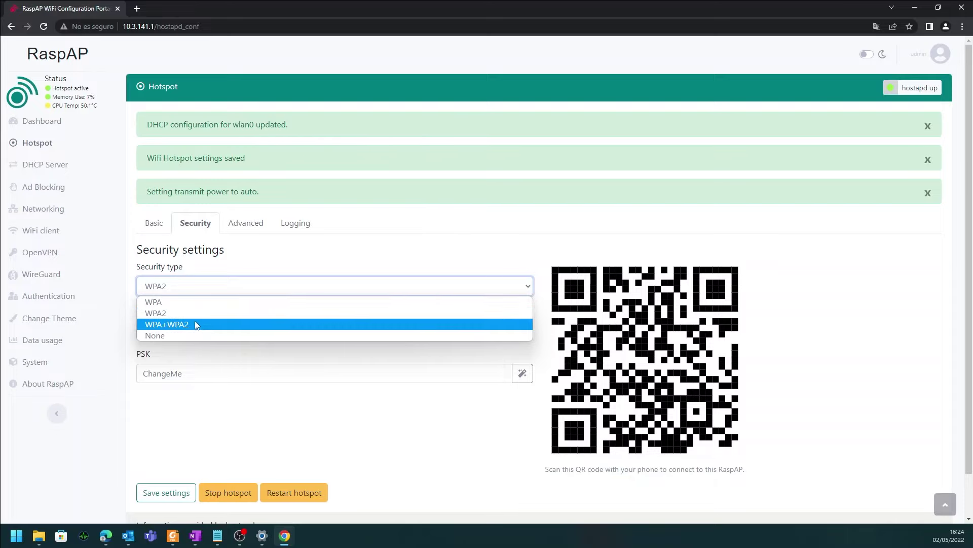
left_click(198, 313)
left_click(214, 335)
left_click(217, 338)
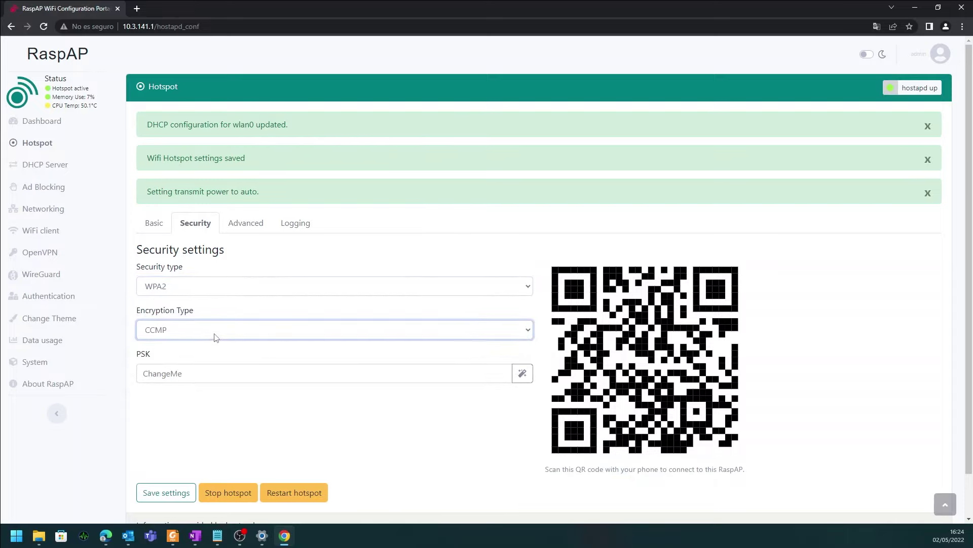
left_click(247, 226)
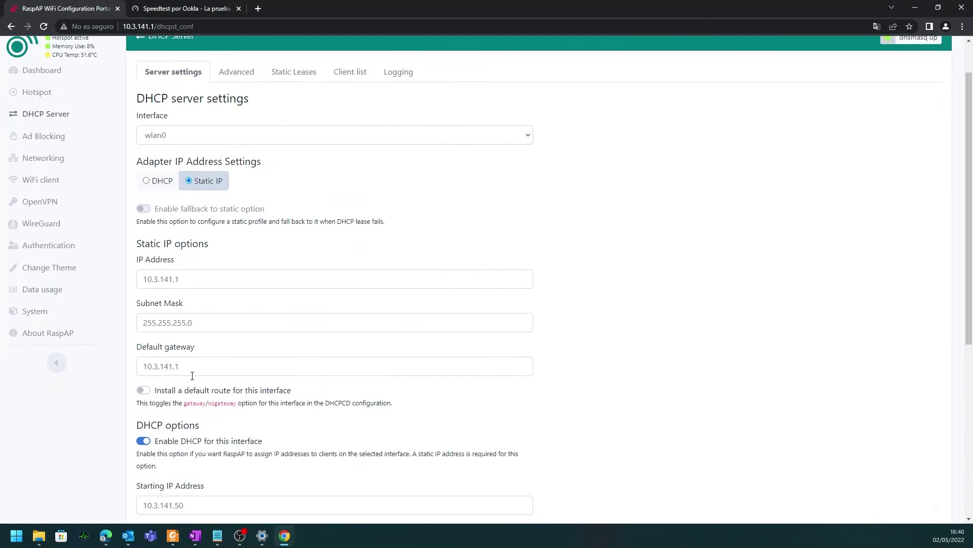
Inspect wlan0's static IP address 10.3.141.1 and scroll through the DHCP Server settings
left_click(183, 366)
left_click(177, 280)
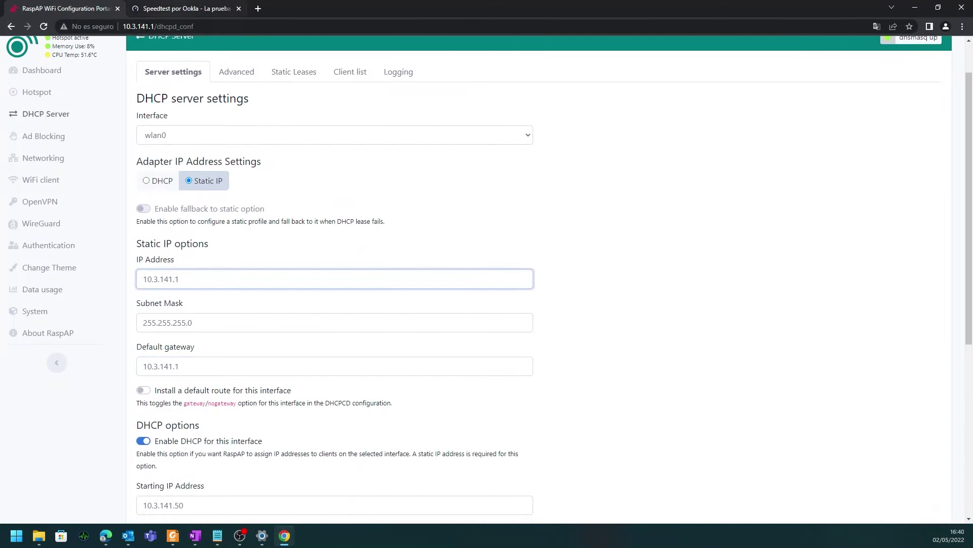
left_click(147, 26)
left_click(196, 276)
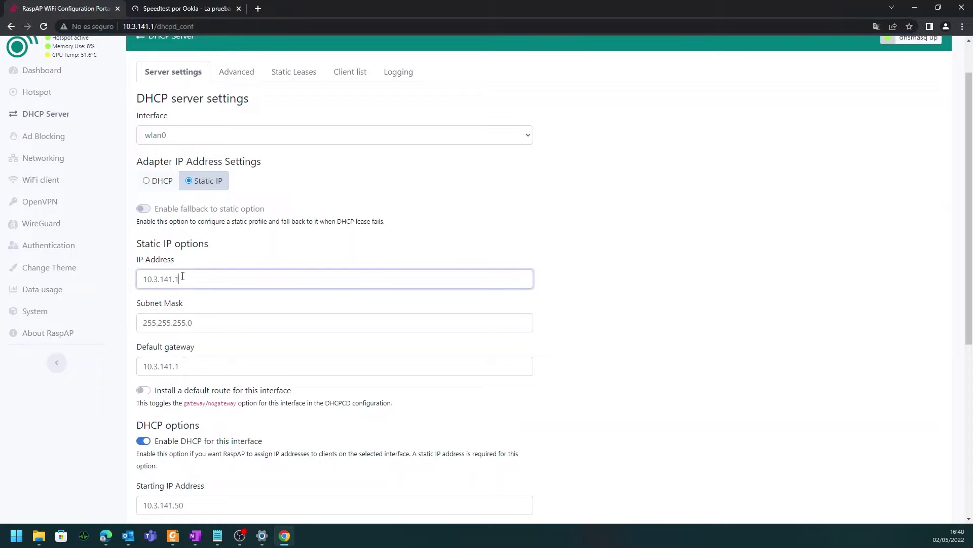
key("ctrl+a")
left_click(211, 278)
scroll(261, 308, "down", 5)
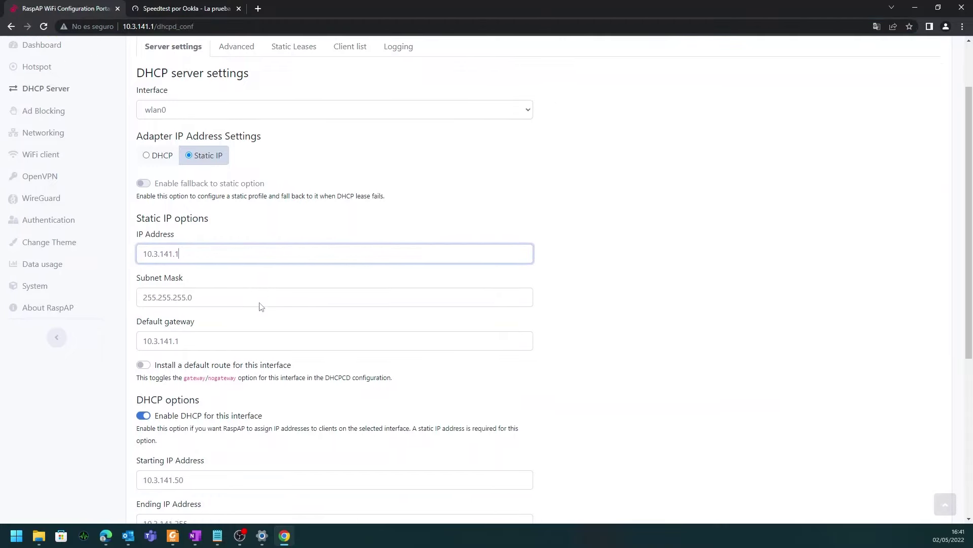
scroll(265, 311, "up", 2)
scroll(264, 313, "up", 2)
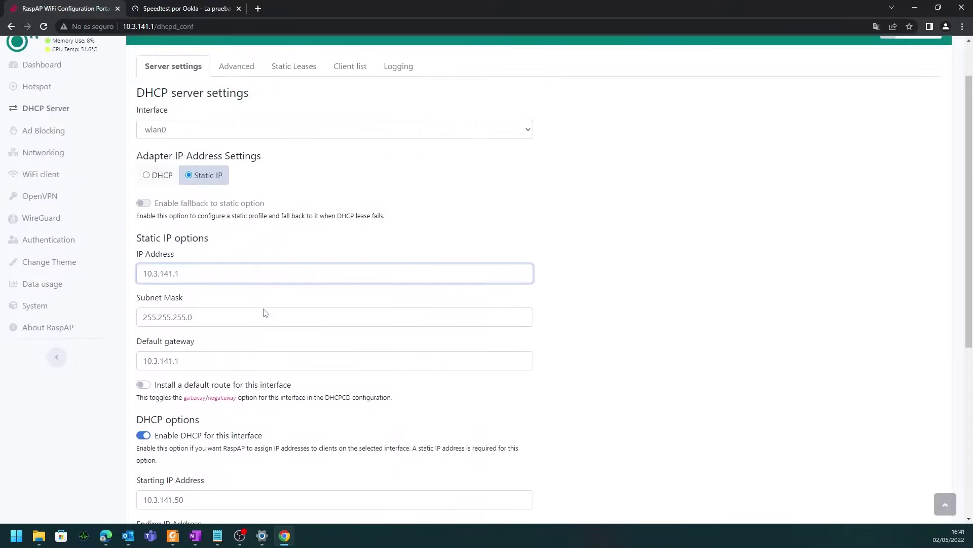
scroll(264, 312, "up", 1)
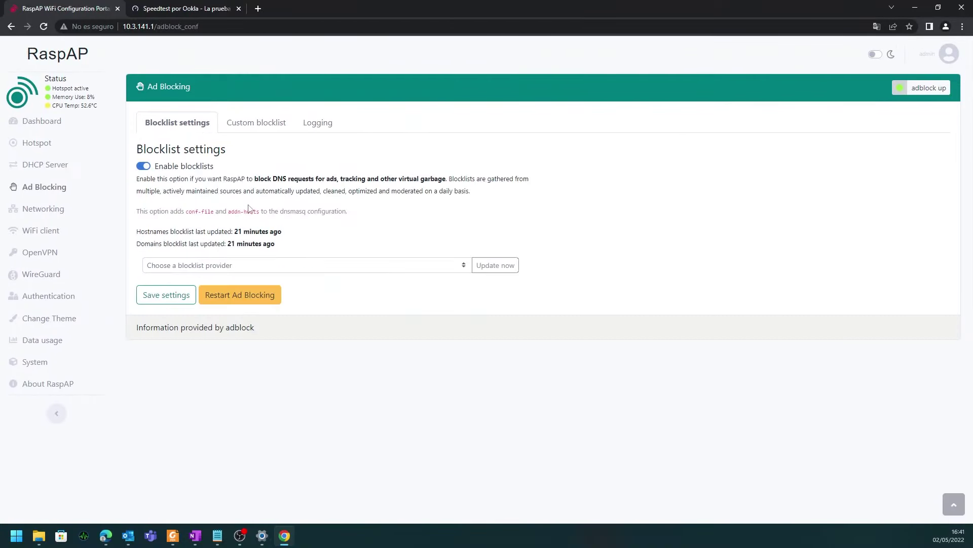
Browse the Ad Blocking Custom blocklist, Logging and Blocklist settings tabs
left_click(268, 124)
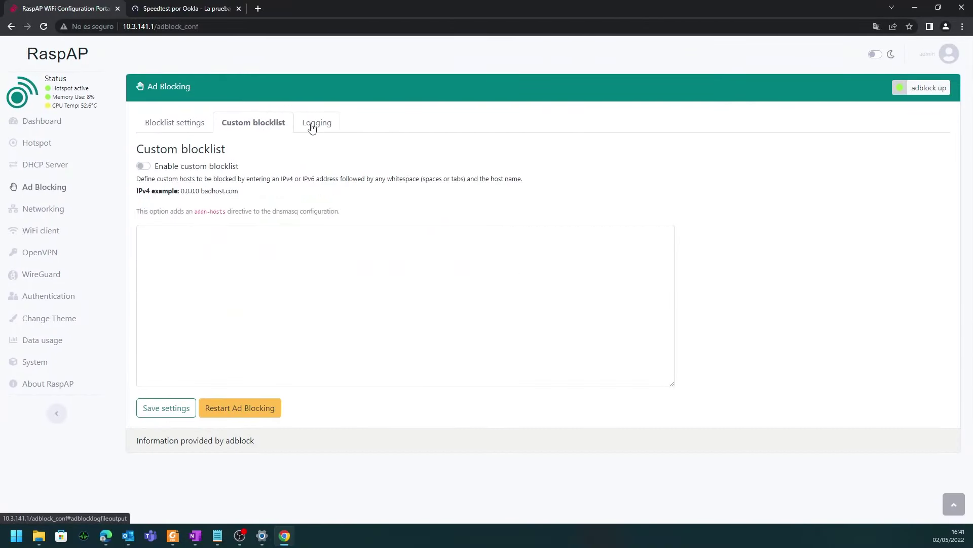
left_click(312, 128)
left_click(258, 131)
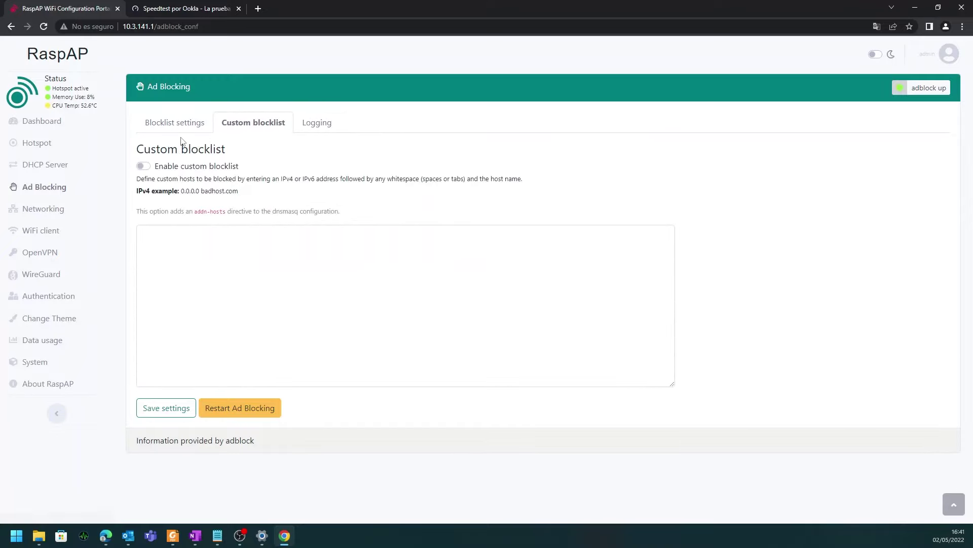
left_click(196, 126)
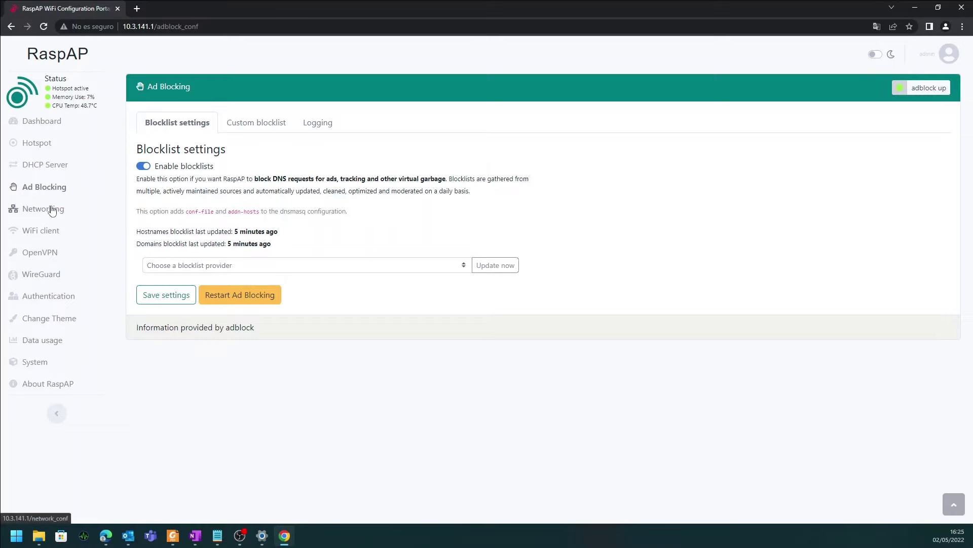
View the Networking summary with eth0, wlan0 and the routing table
left_click(53, 208)
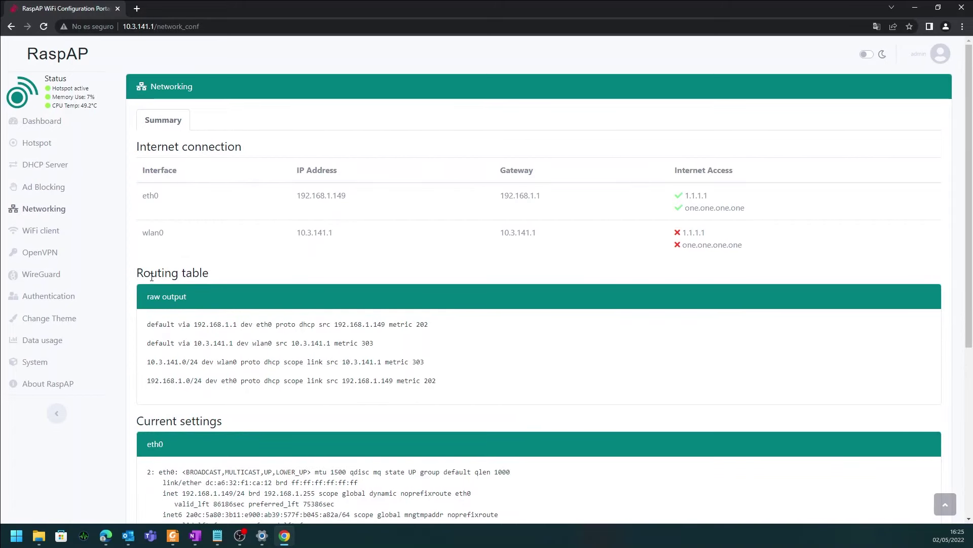
scroll(153, 271, "down", 5)
scroll(153, 264, "up", 5)
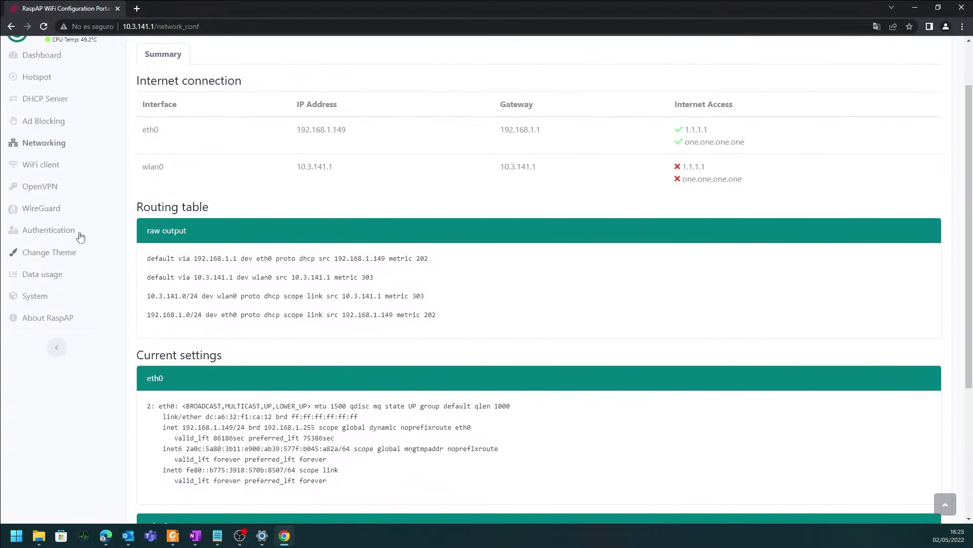
Visit the WiFi client, OpenVPN and Authentication pages
left_click(52, 223)
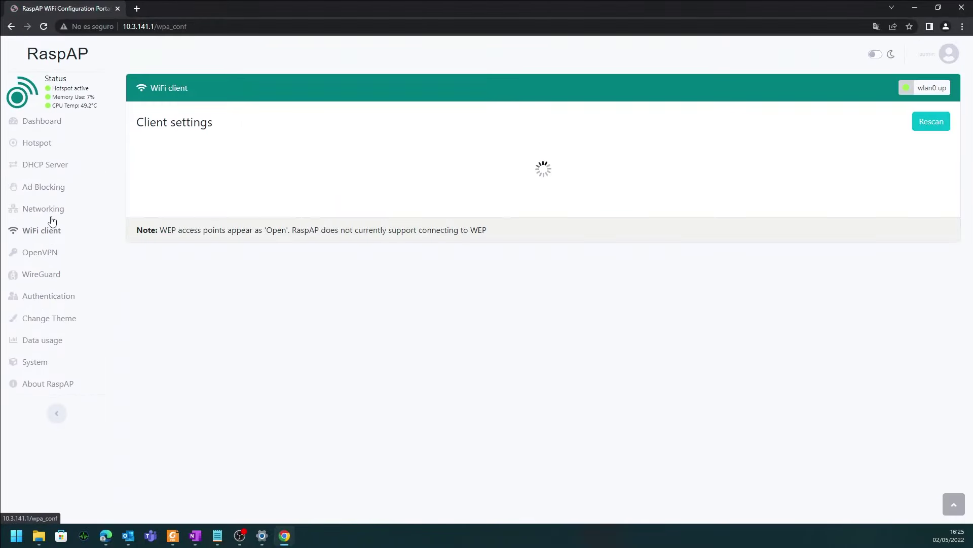
left_click(45, 256)
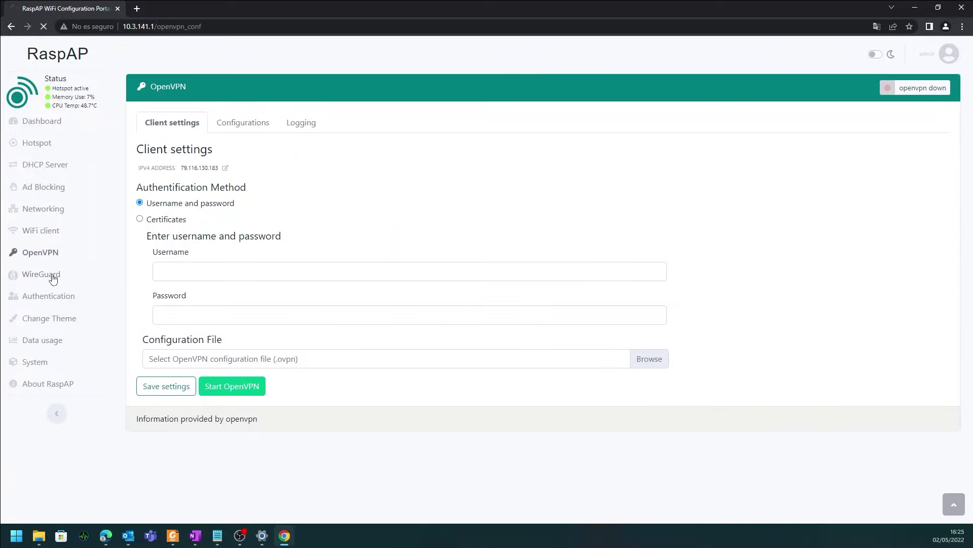
left_click(75, 303)
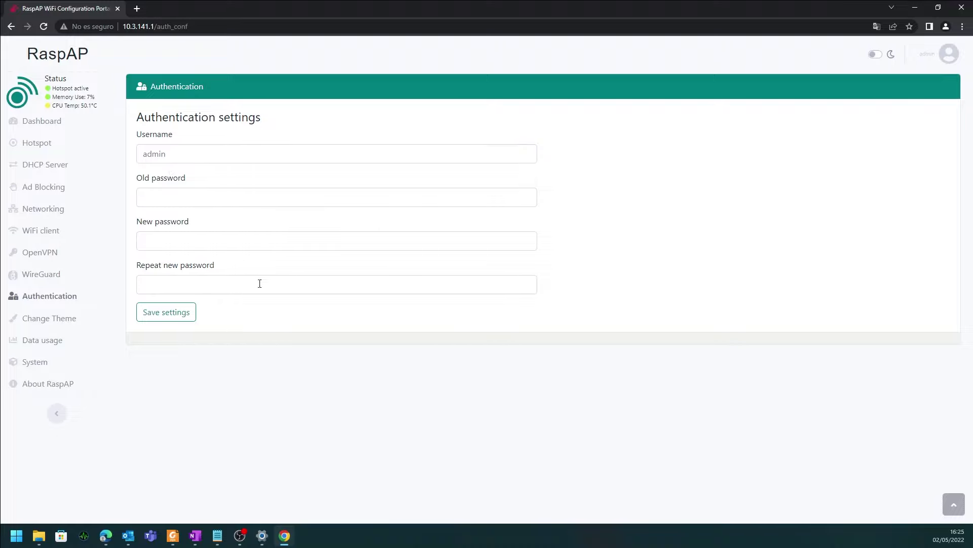
Try the HackerNews theme, revert to RaspAP (default), then view the Data usage charts
left_click(54, 318)
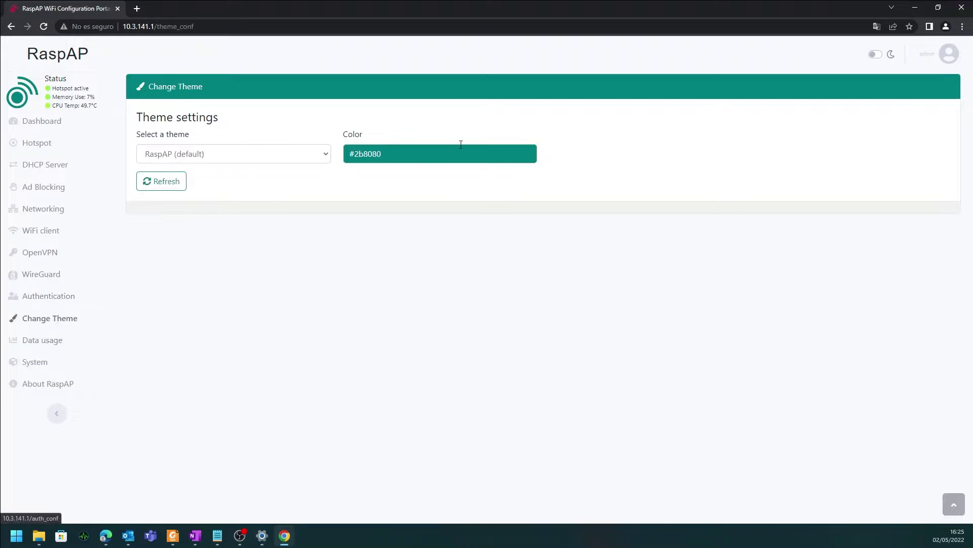
left_click(298, 154)
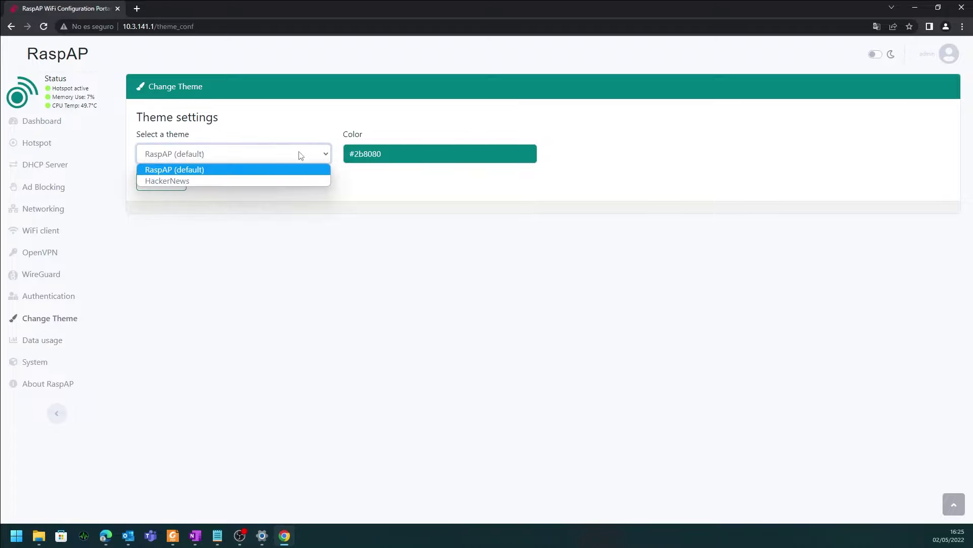
left_click(282, 182)
left_click(264, 157)
left_click(265, 164)
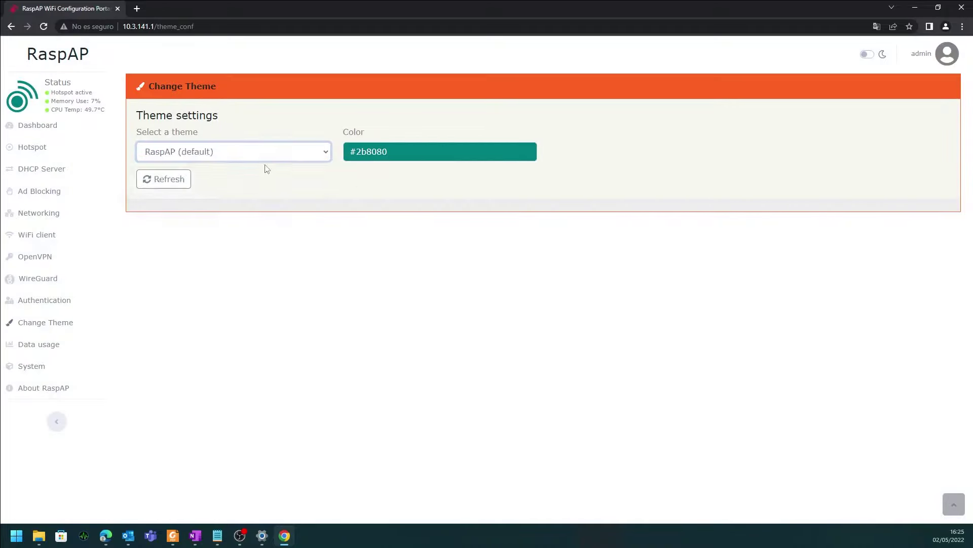
left_click(62, 340)
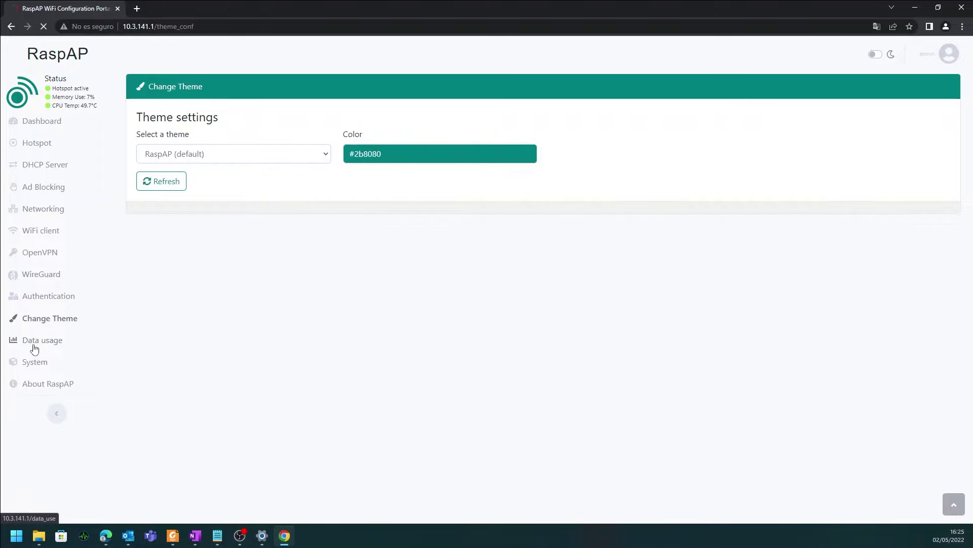
Review the System page's basic information, Language and Advanced tabs
left_click(42, 374)
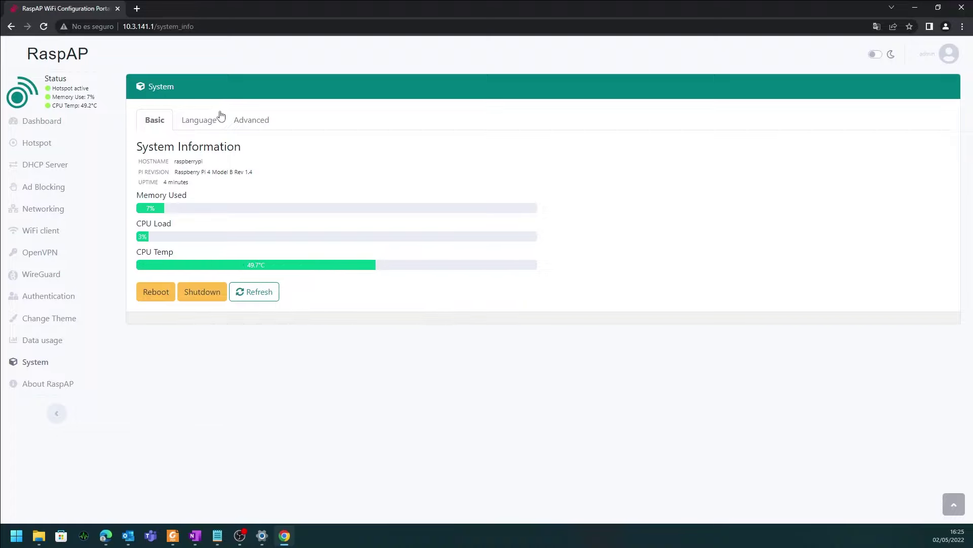
left_click_drag(200, 171, 254, 173)
left_click(252, 180)
left_click(214, 122)
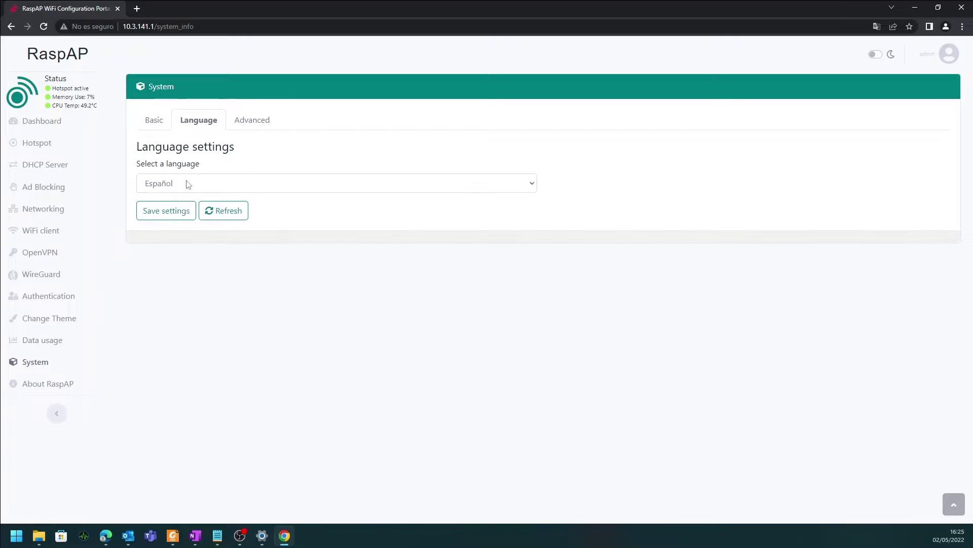
left_click(268, 123)
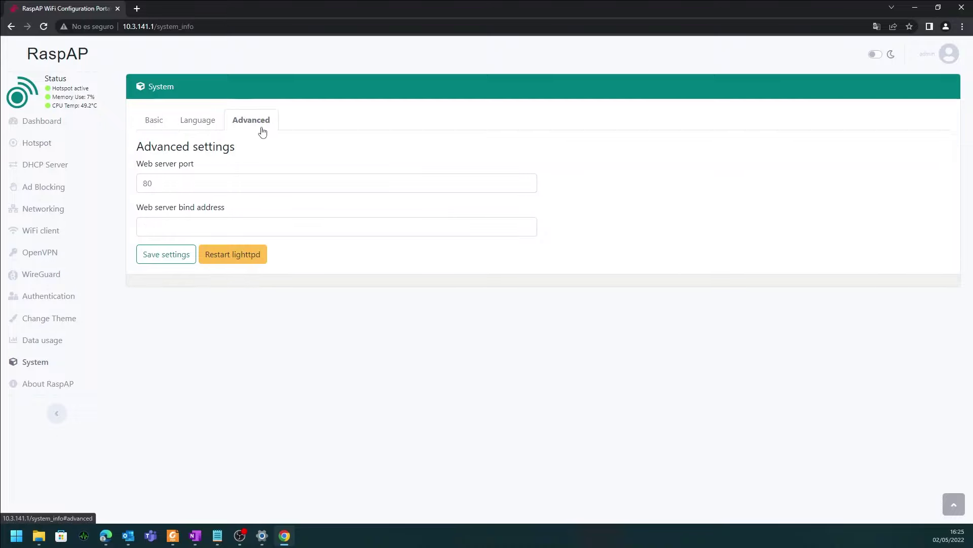
left_click(200, 122)
left_click(154, 123)
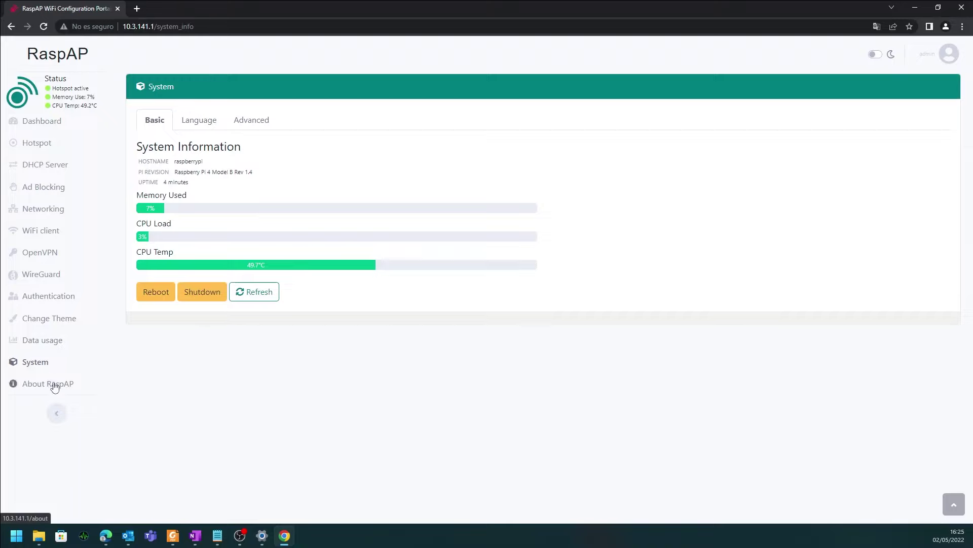
Collapse and re-expand the sidebar, then open the raspi-webgui network properties in Windows
left_click(57, 412)
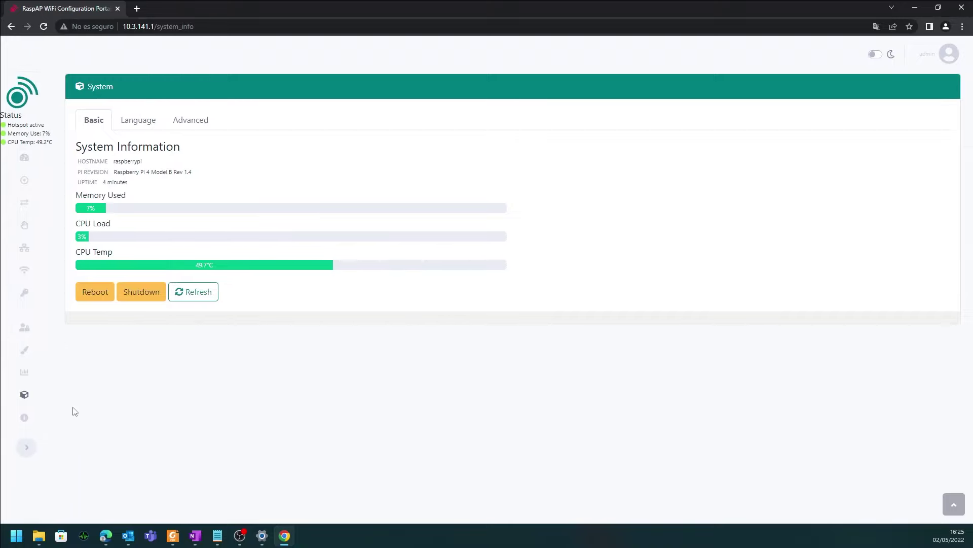
left_click(27, 448)
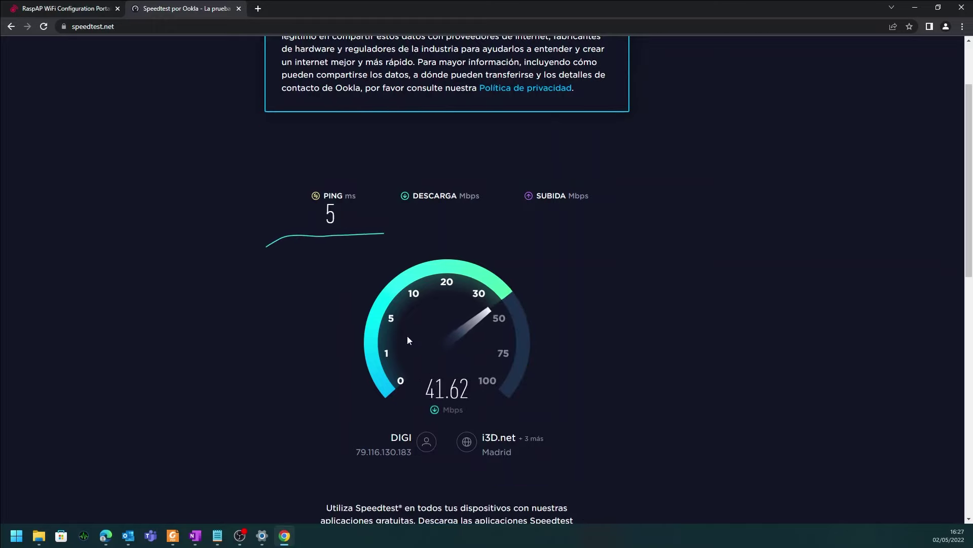
left_click(262, 536)
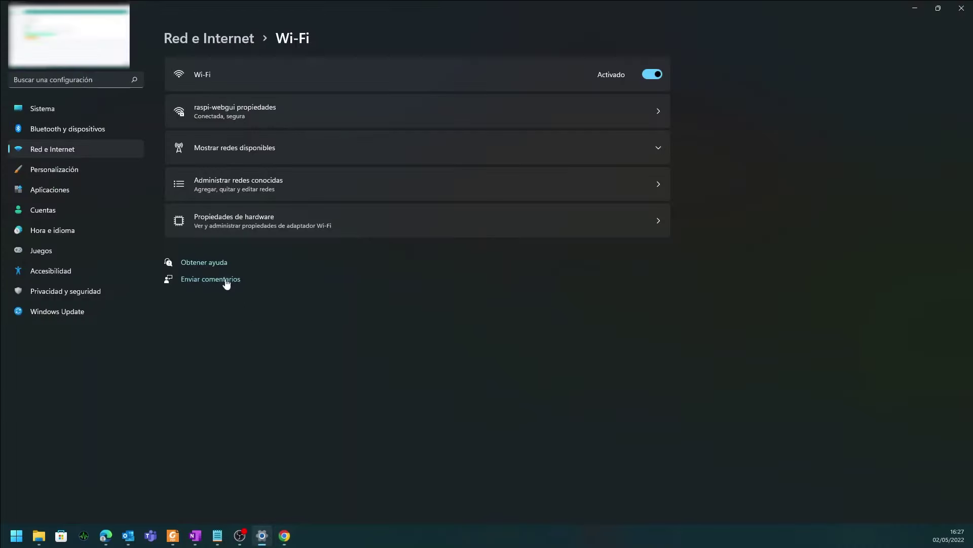
left_click(226, 114)
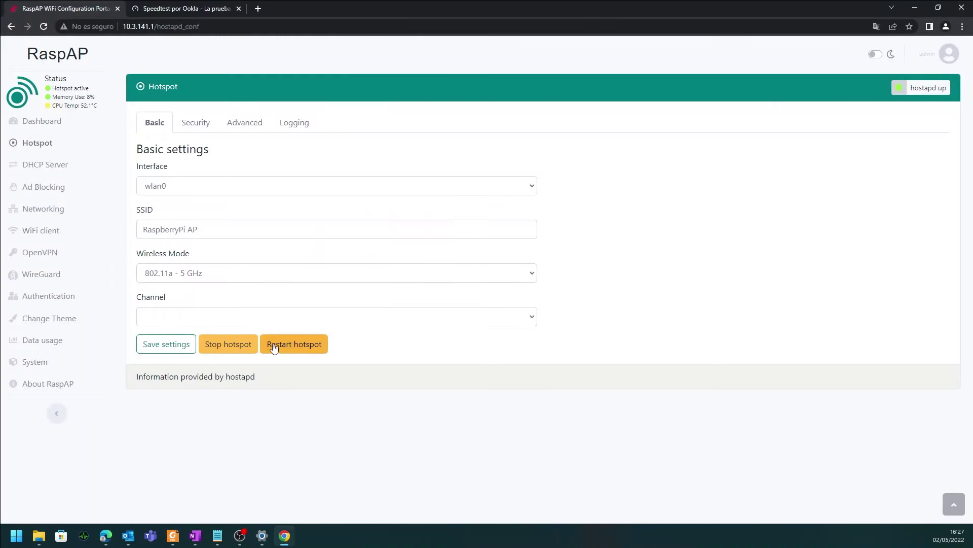
Restart the hotspot and return to the RaspAP dashboard after the speed test
left_click(274, 347)
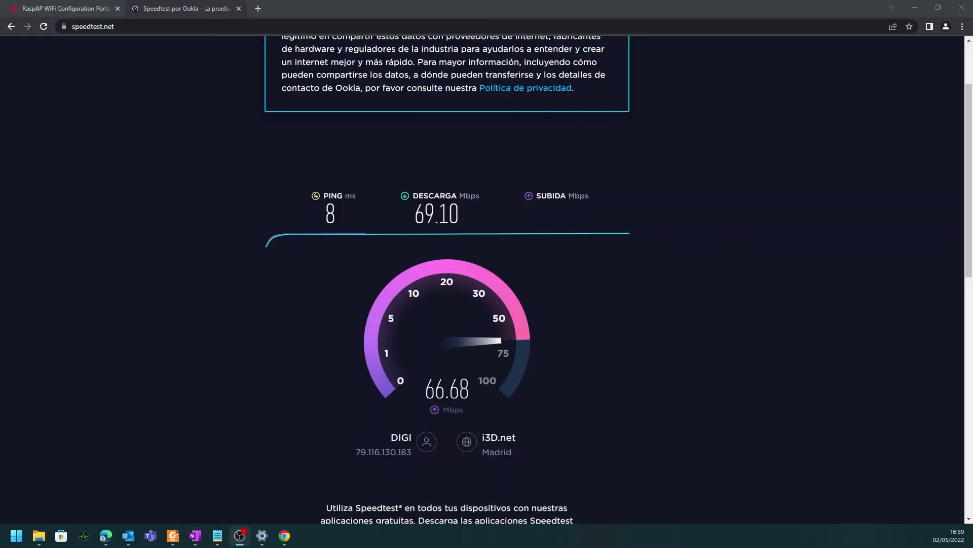
key("ctrl+shift+Tab")
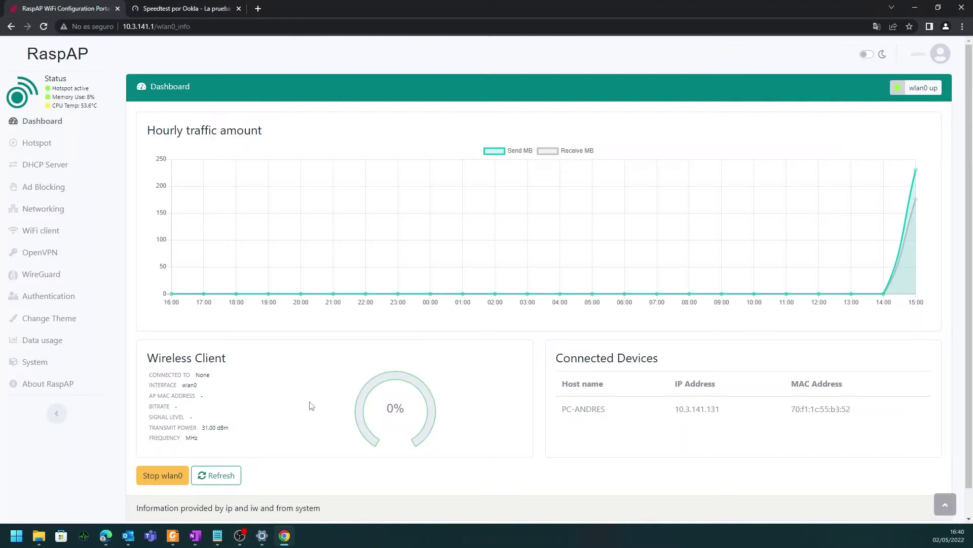
Revisit the Authentication, Dashboard and Hotspot pages, ending on DHCP Server settings
scroll(645, 317, "down", 1)
scroll(901, 180, "up", 1)
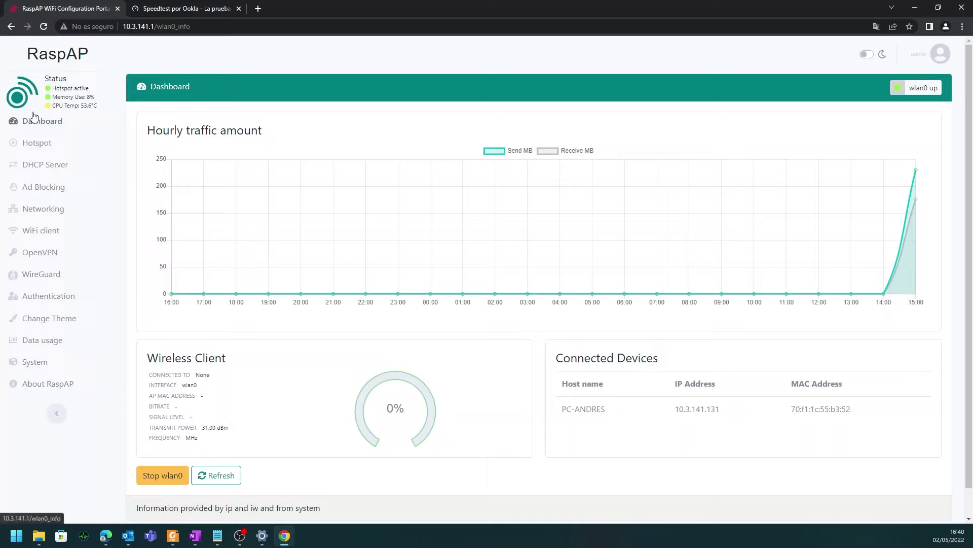
left_click(947, 53)
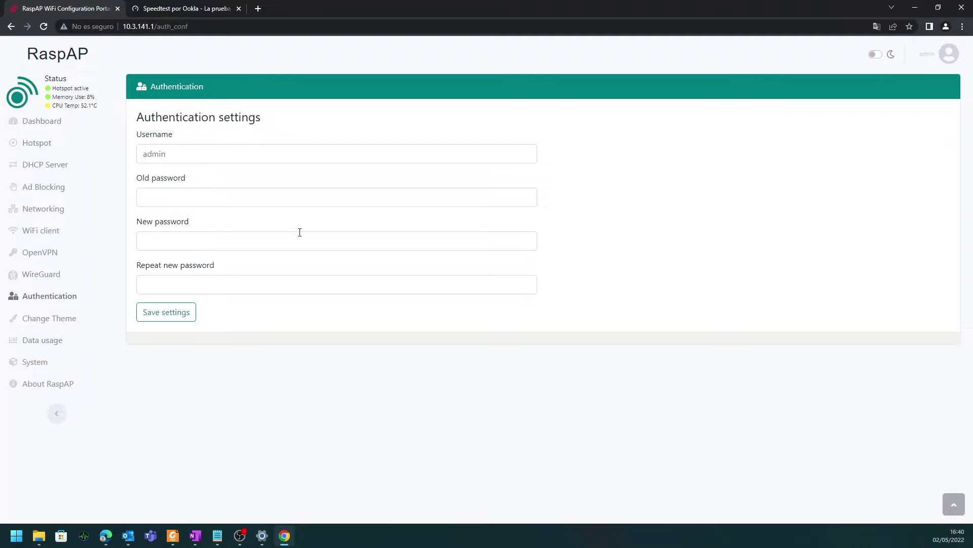
left_click(35, 122)
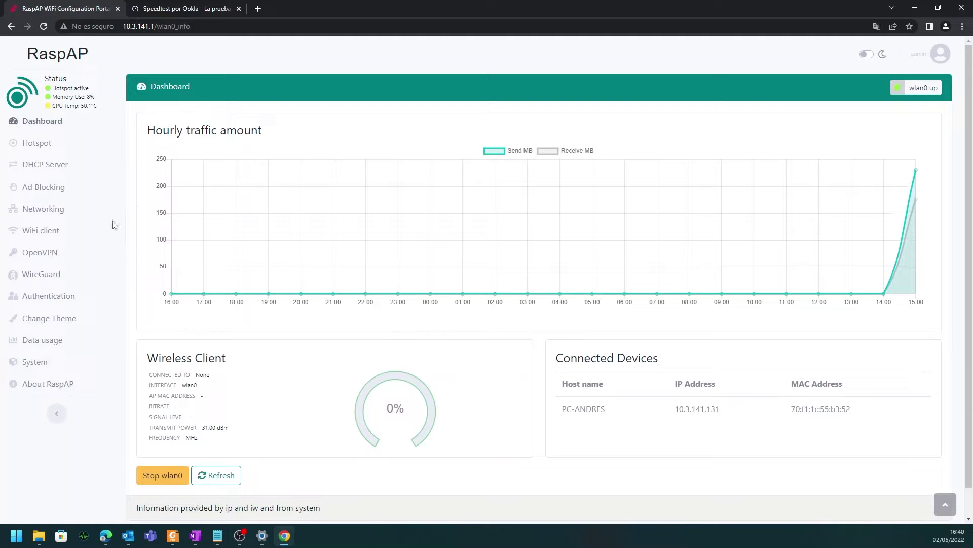
left_click(37, 144)
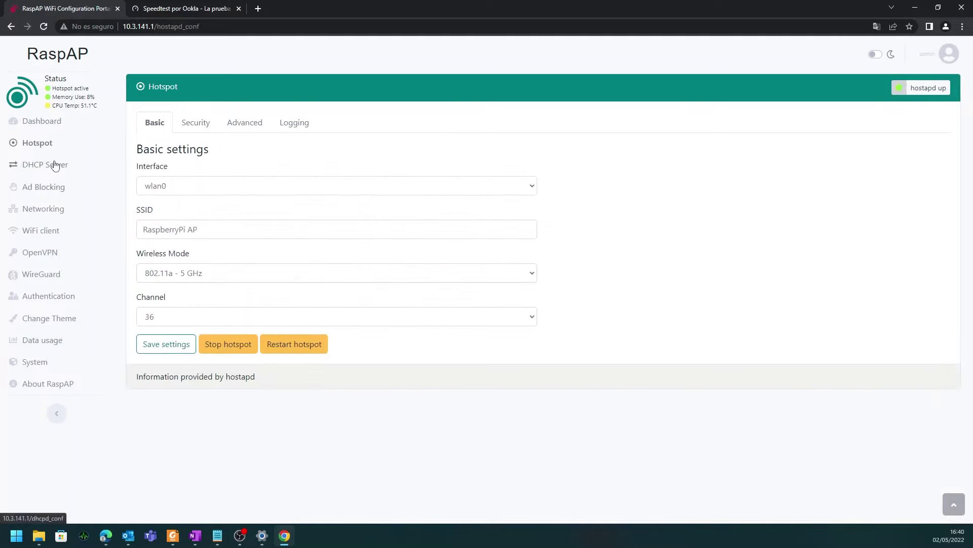
left_click(51, 165)
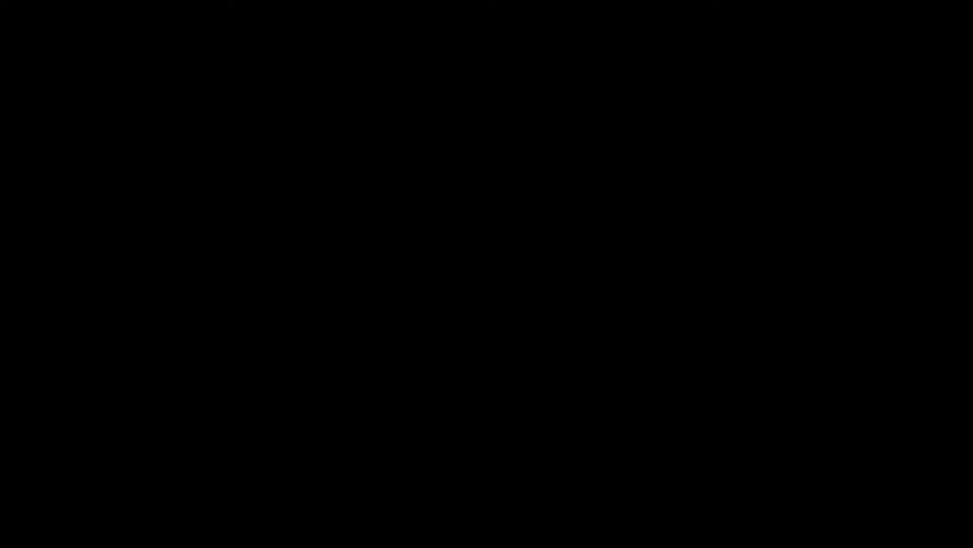